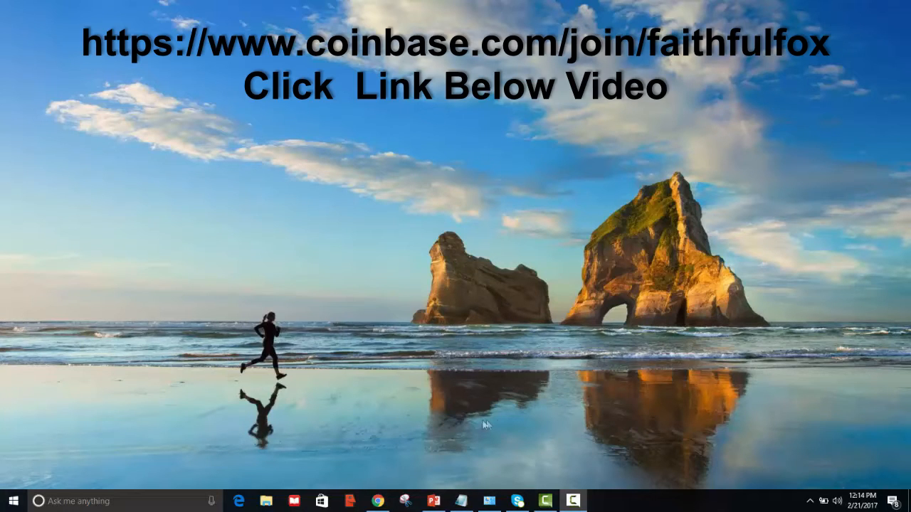
- Bring Chrome to the front and leave the Sign Up page for the Coinbase homepage
click(377, 501)
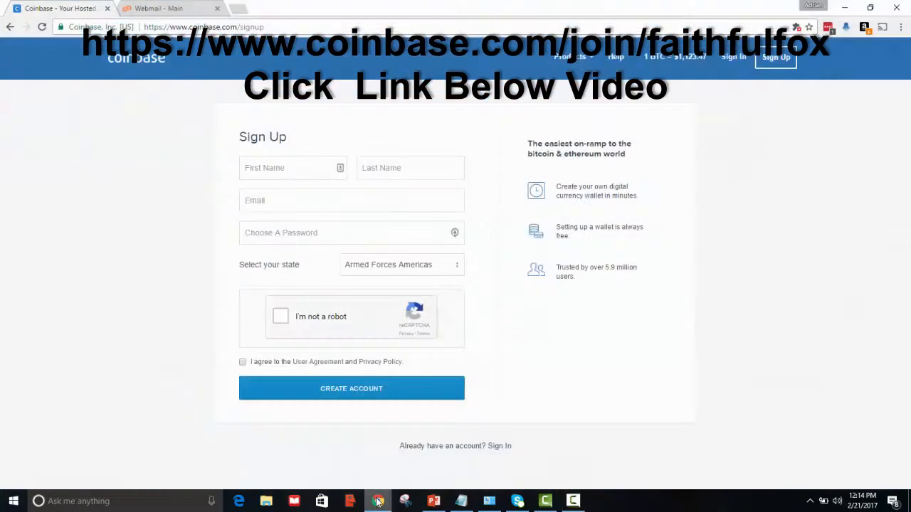
click(135, 64)
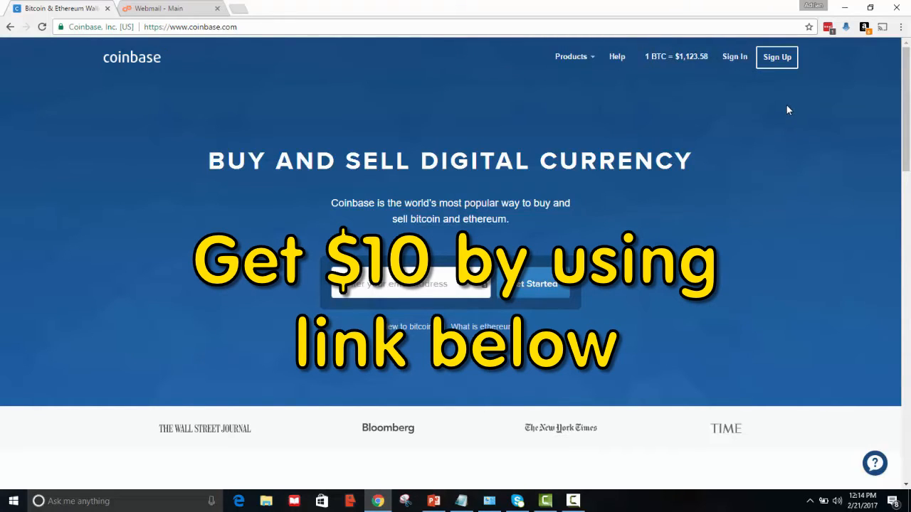
- Open the Sign Up form and enter the user's first and last name
click(778, 62)
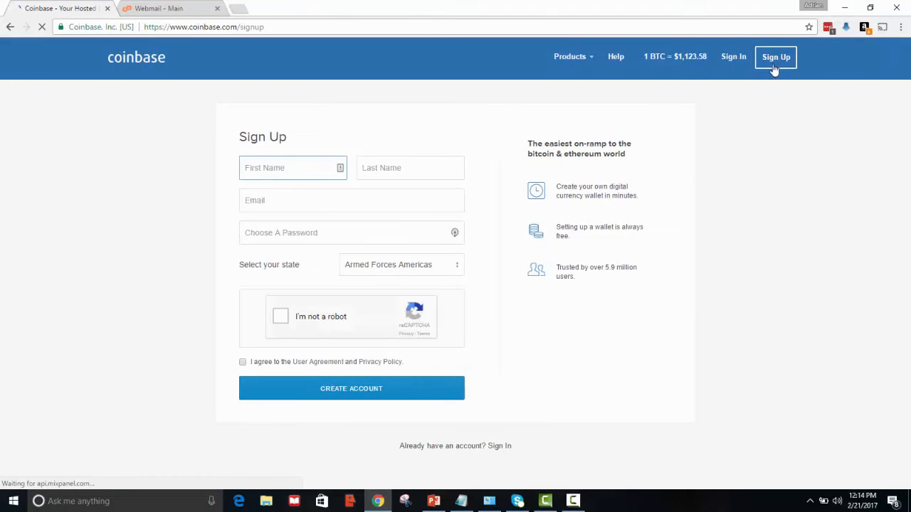
click(379, 171)
text(Test)
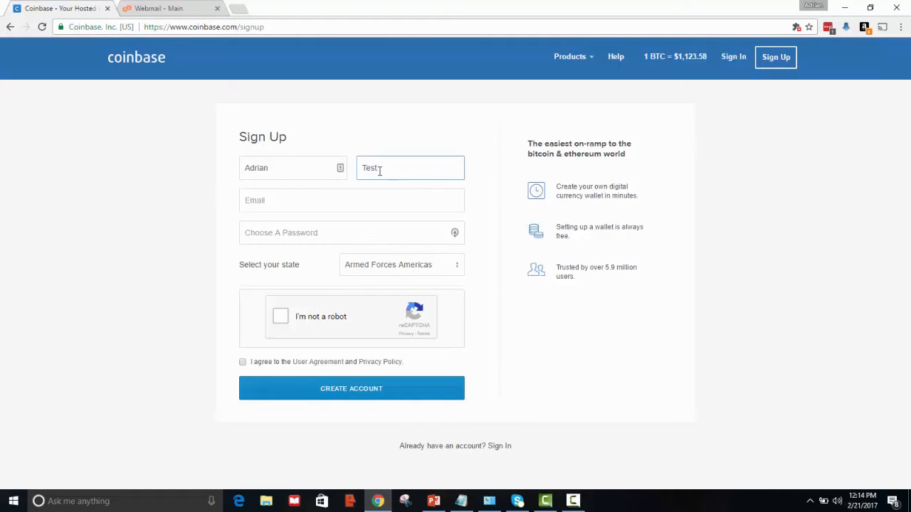
- Enter the user's e-mail address, correcting a typo, and a password rated Good
click(335, 199)
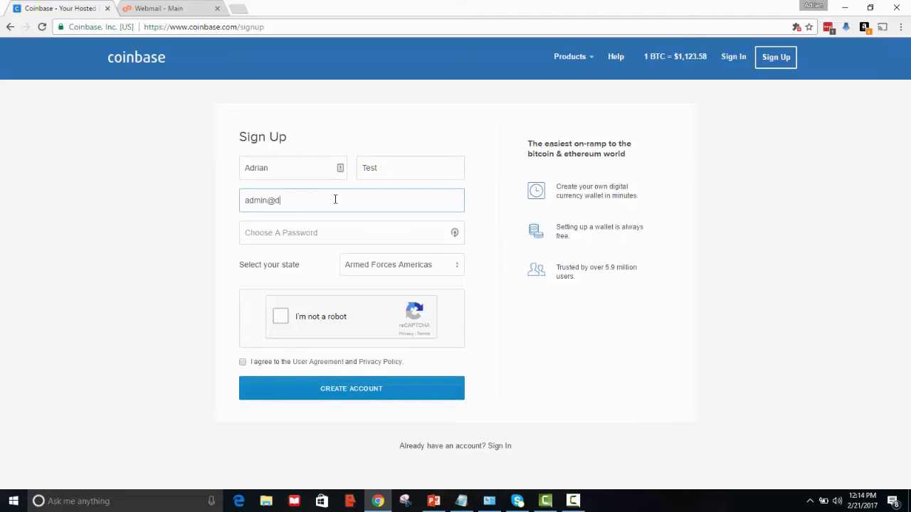
click(284, 234)
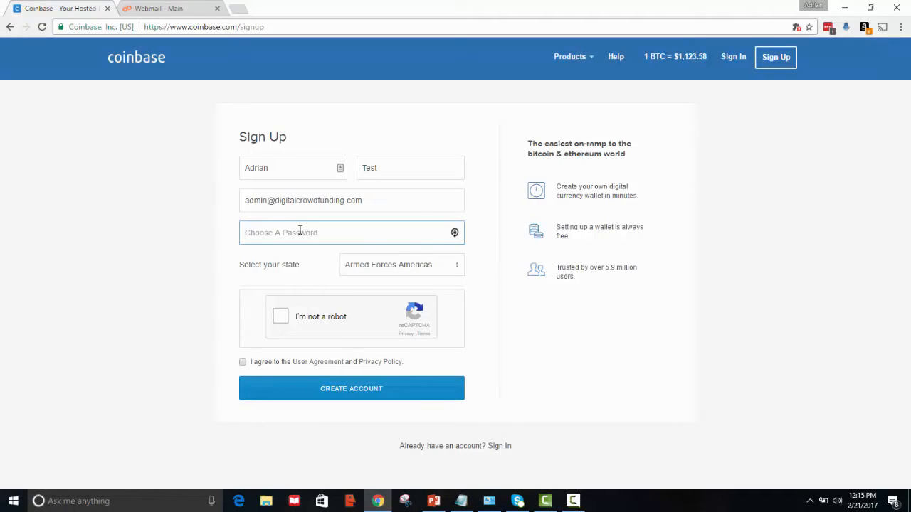
text(a•••)
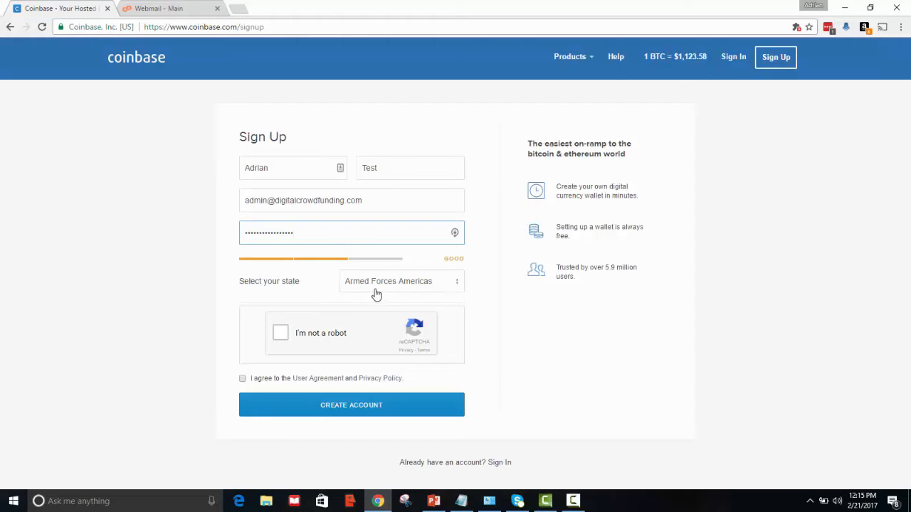
- Choose Washington as the state and tick I'm not a robot
click(455, 287)
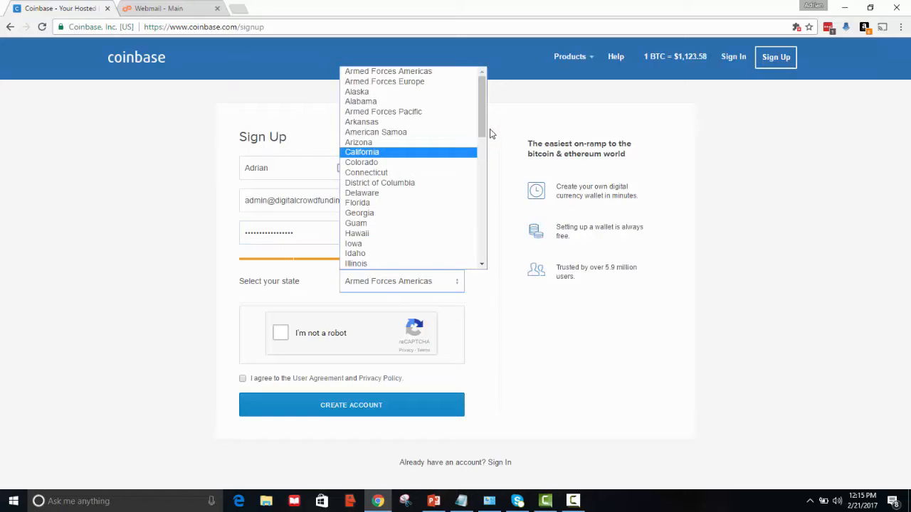
drag(482, 129, 465, 254)
click(427, 234)
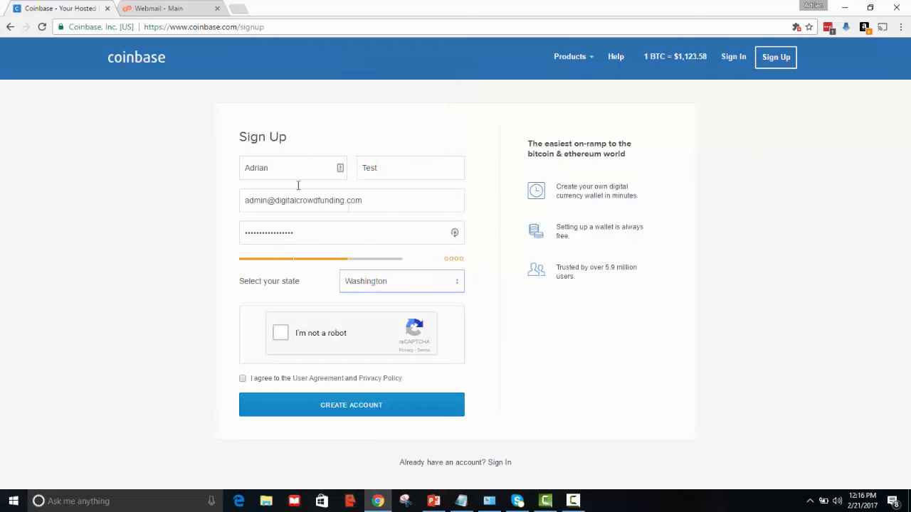
click(280, 333)
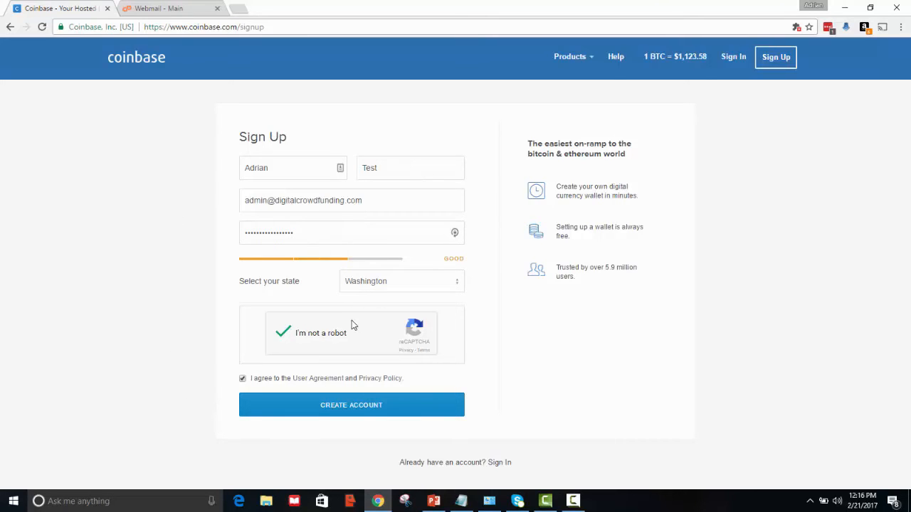
- Create the account, save the login to LastPass, and go to the webmail inbox
click(364, 409)
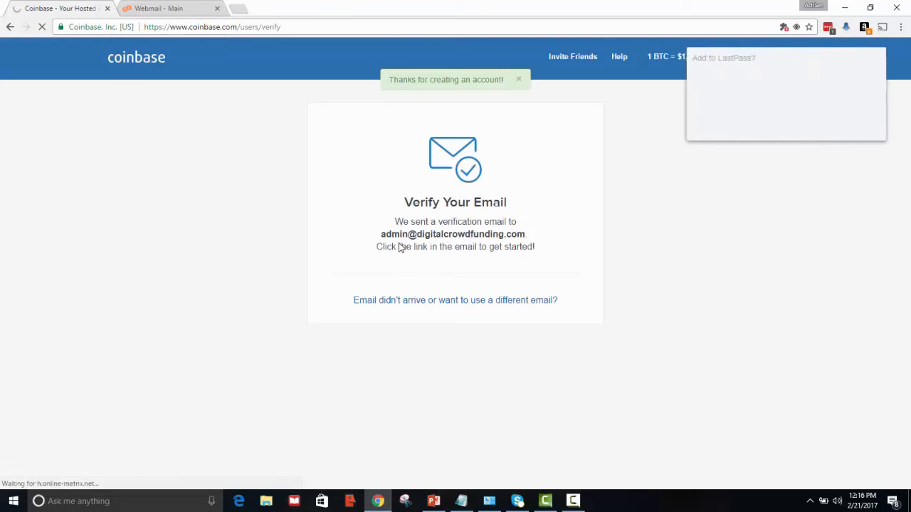
click(865, 125)
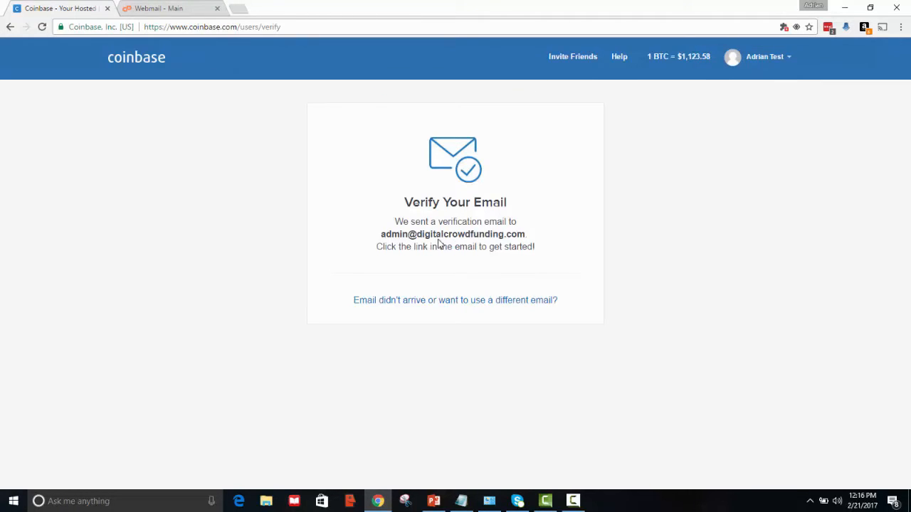
click(173, 8)
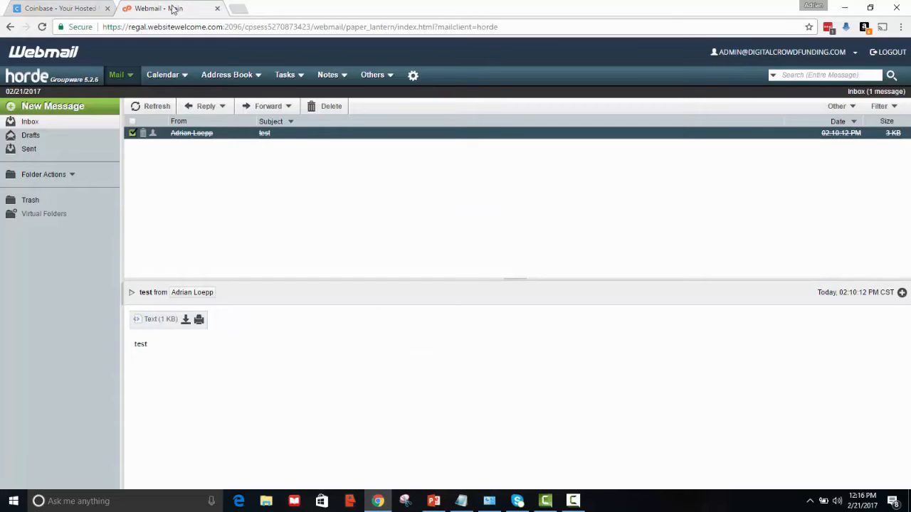
- Open Coinbase's verification e-mail in the refreshed inbox and follow its Verify Email Address link
click(42, 27)
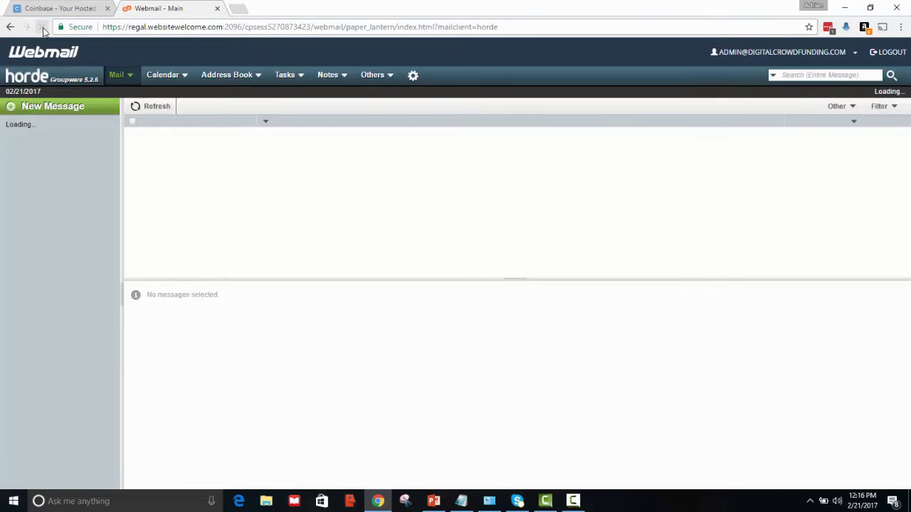
click(289, 149)
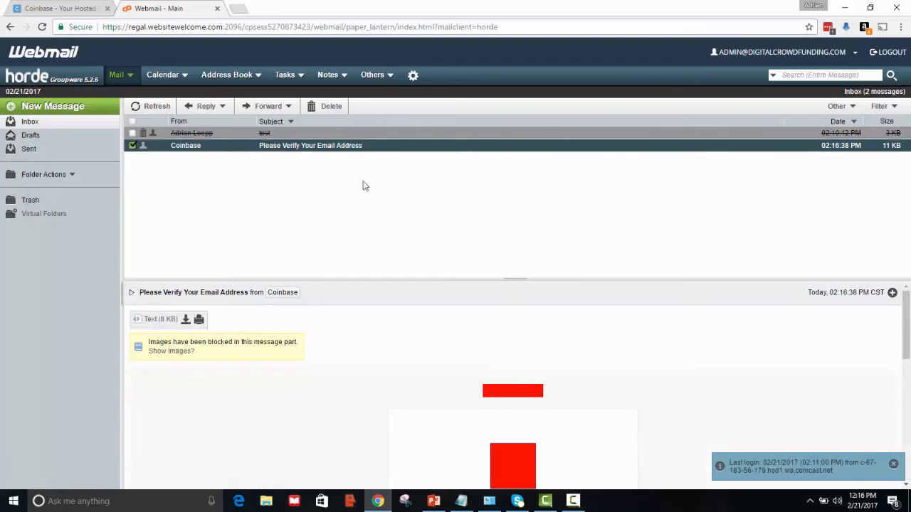
drag(905, 321, 909, 403)
click(553, 349)
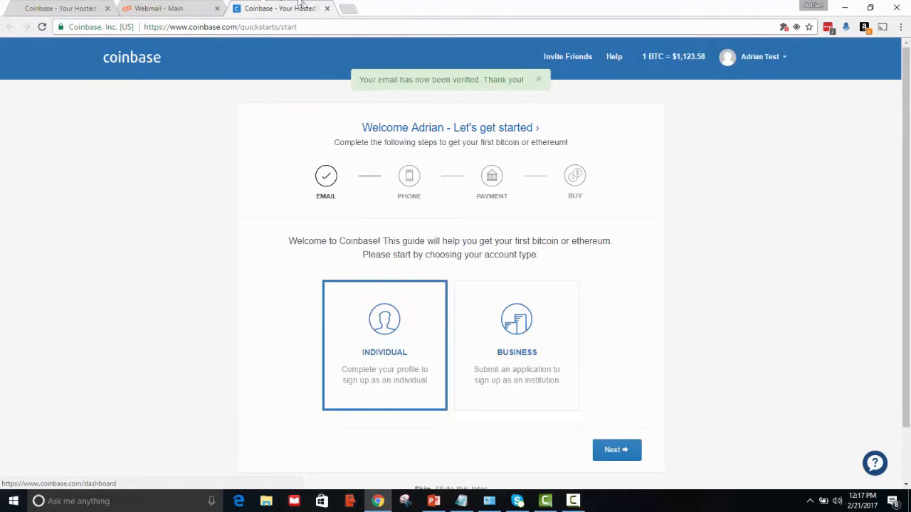
- Switch to the verified Coinbase tab and close the original one
click(57, 9)
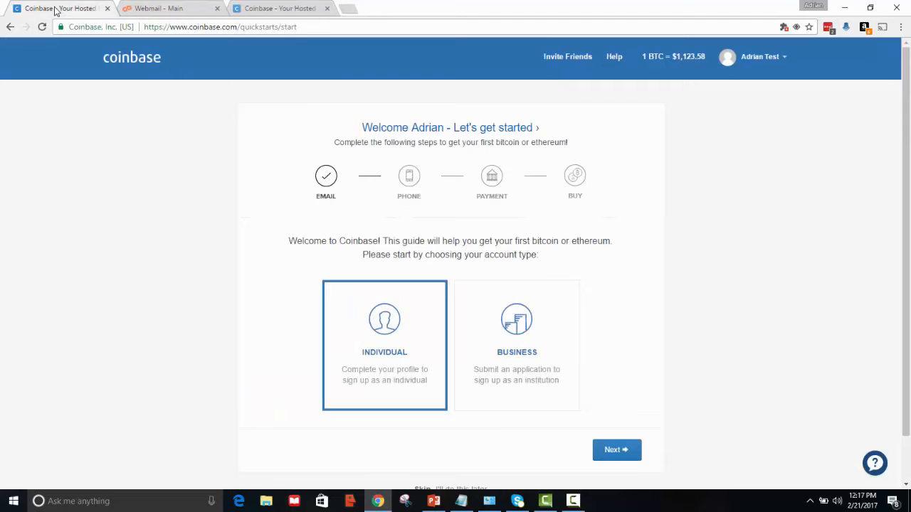
click(296, 9)
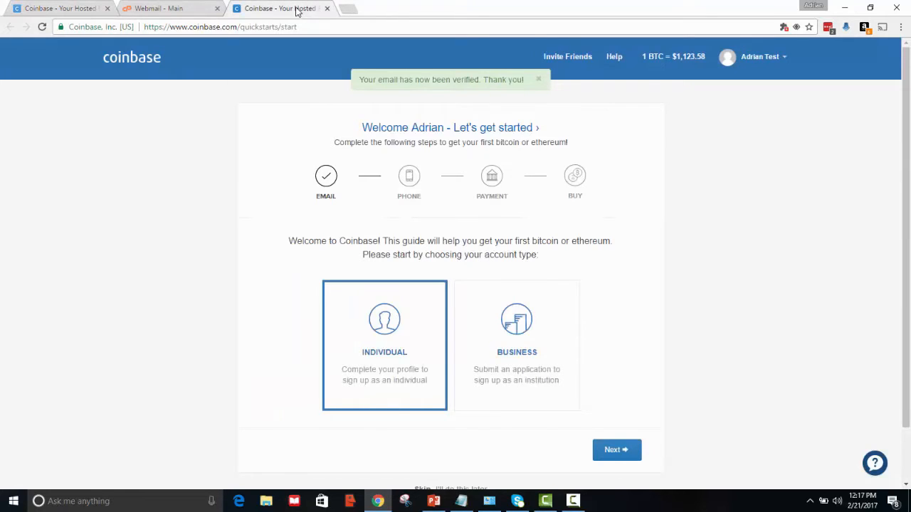
click(107, 9)
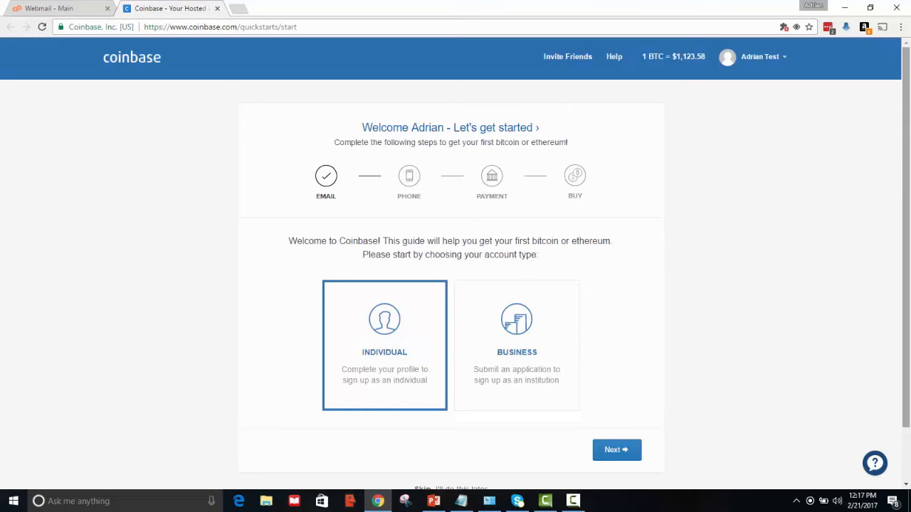
- Keep Individual as the account type and continue to the phone step
scroll(906, 146, down, 1)
scroll(903, 142, up, 1)
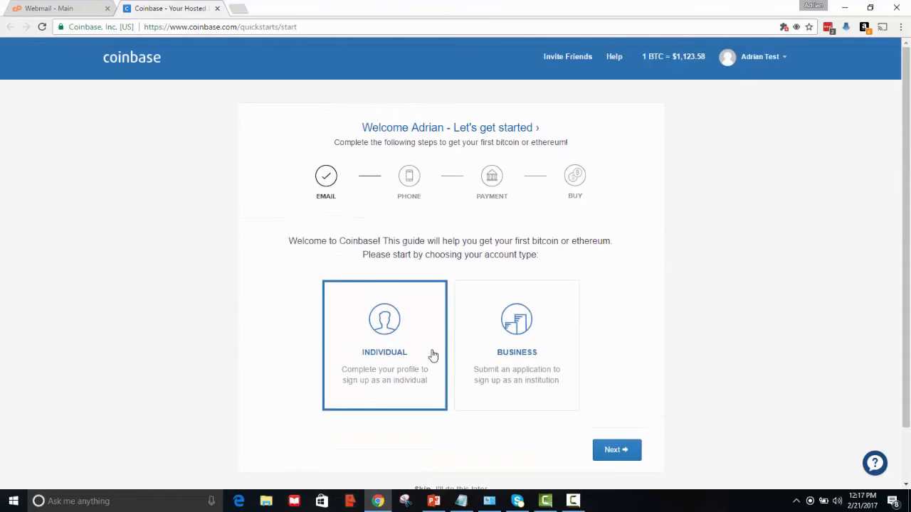
click(608, 455)
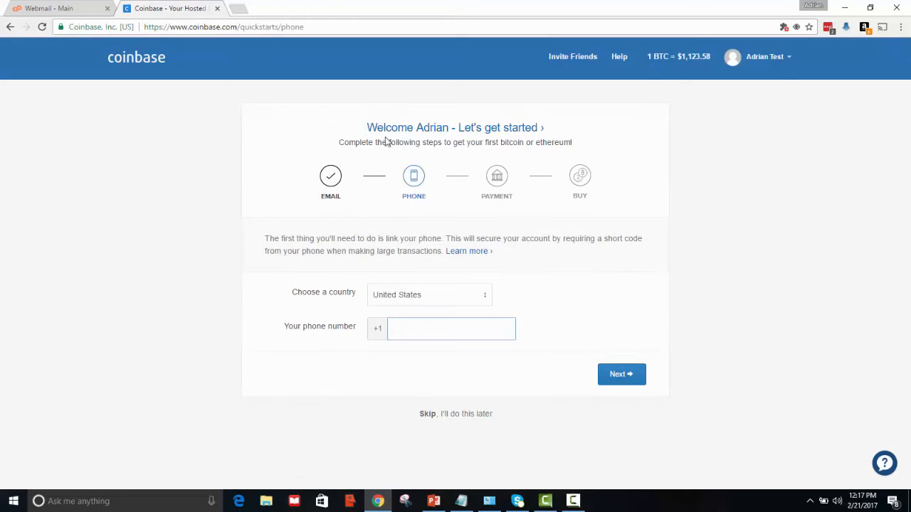
- Enter the phone number, request the SMS code, and verify the phone with it
text(25)
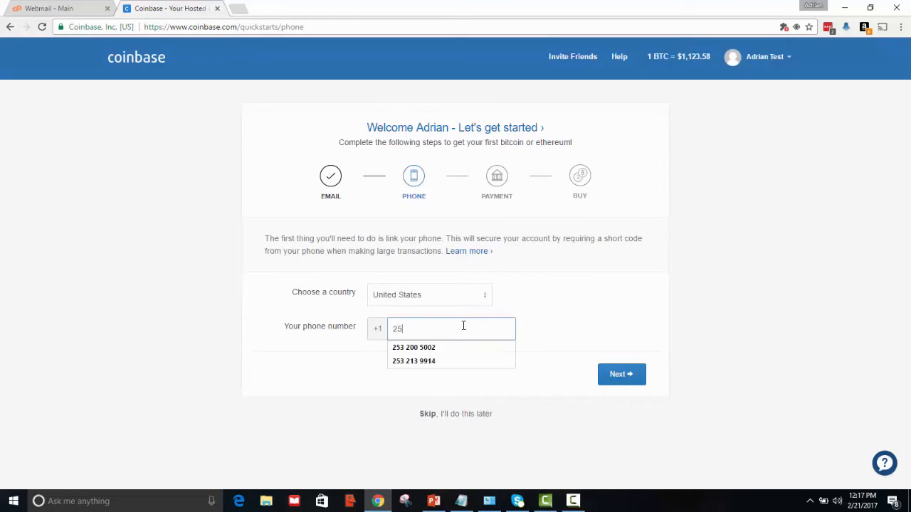
text(3 200)
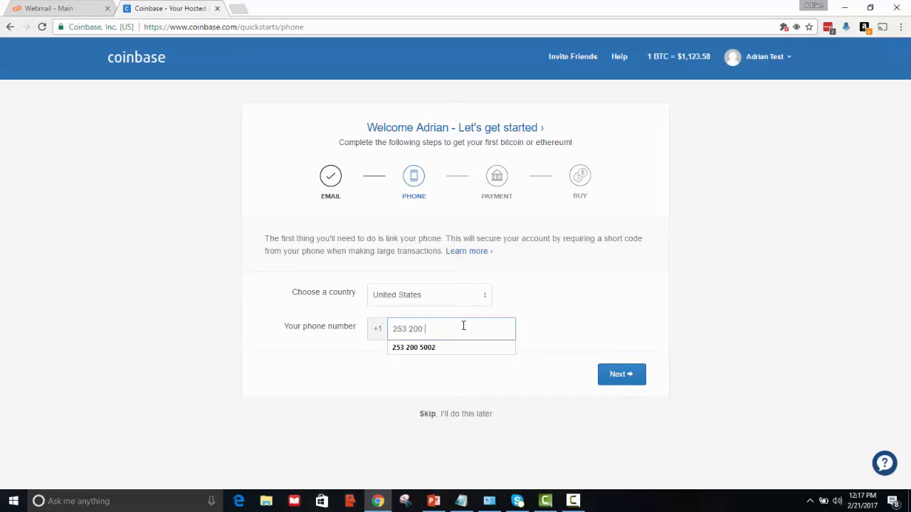
click(459, 348)
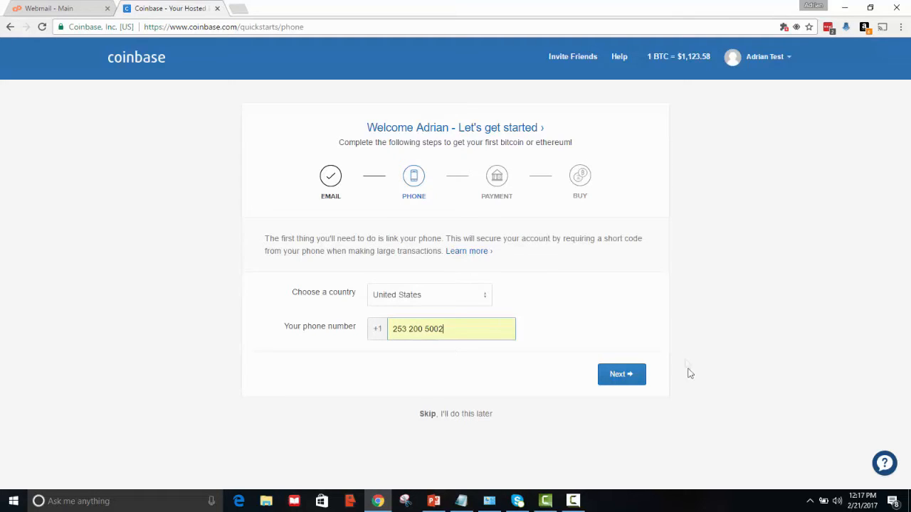
click(616, 378)
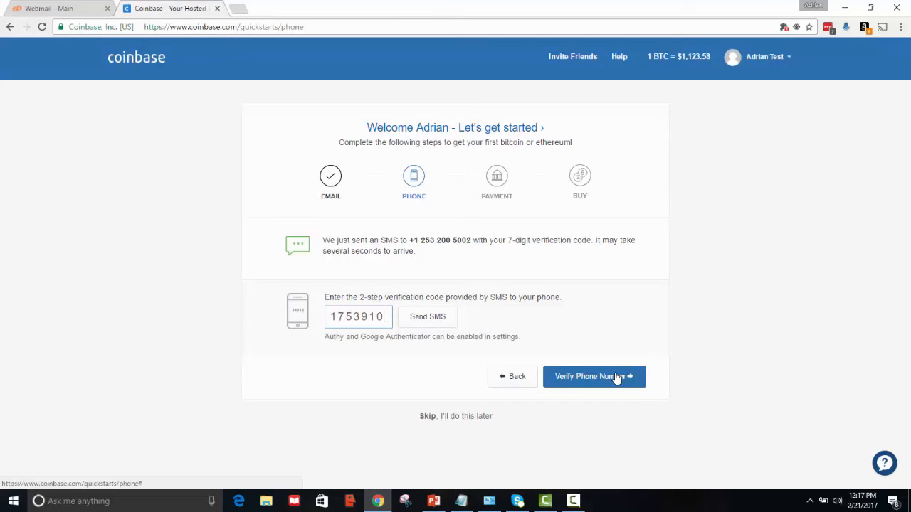
click(591, 383)
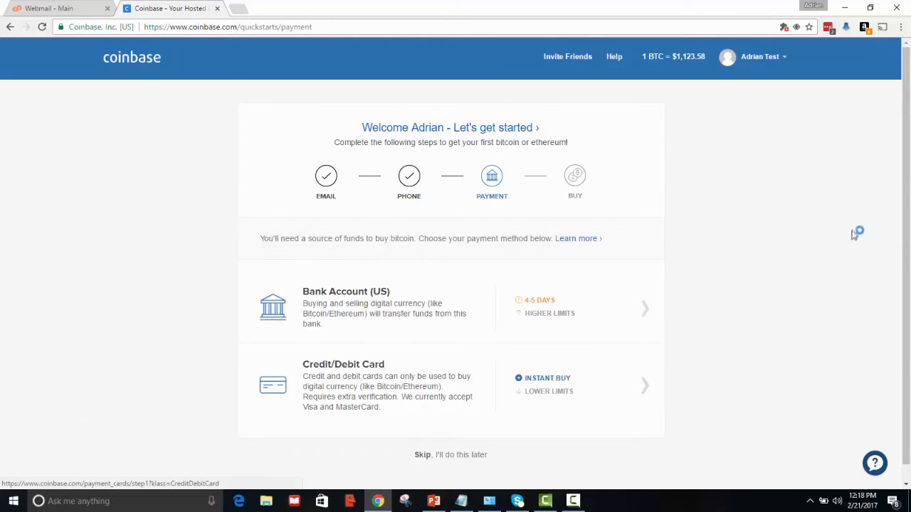
- Look at the credit/debit card option, back out, and choose 'Skip, I'll do this later'
scroll(909, 250, down, 1)
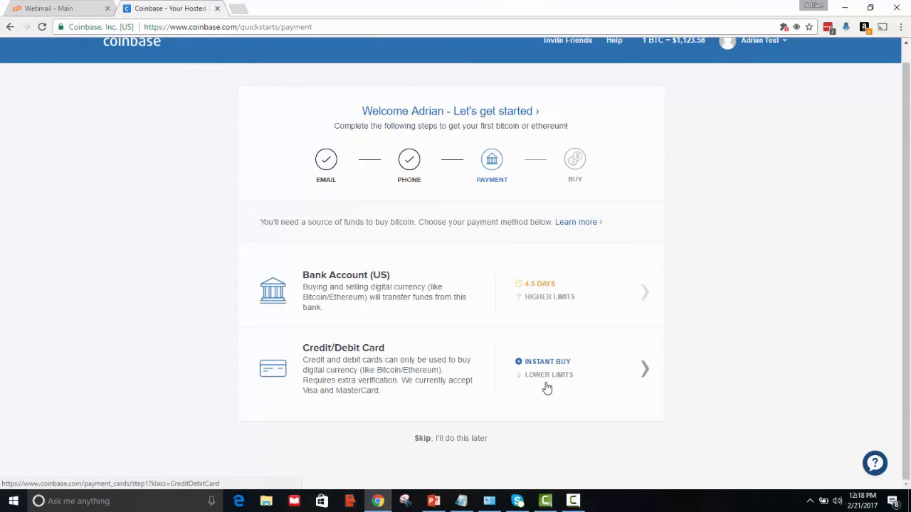
click(546, 388)
scroll(907, 279, down, 1)
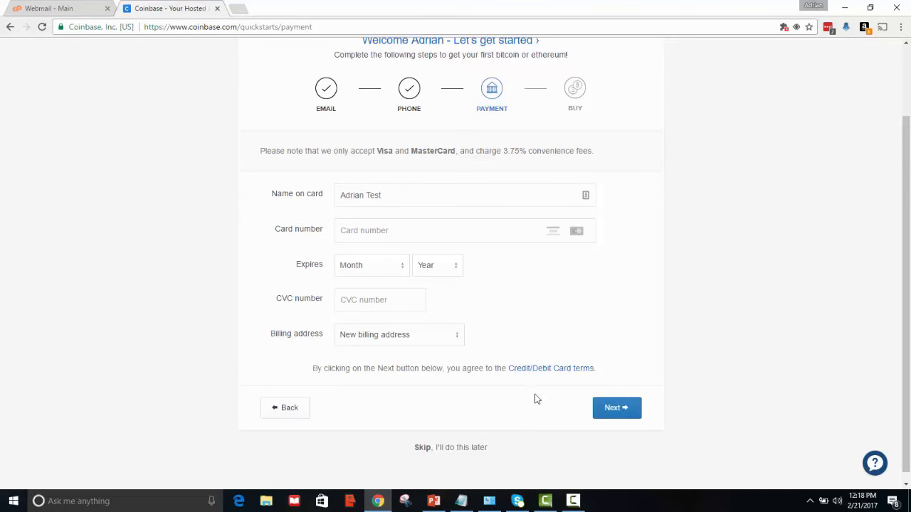
click(288, 409)
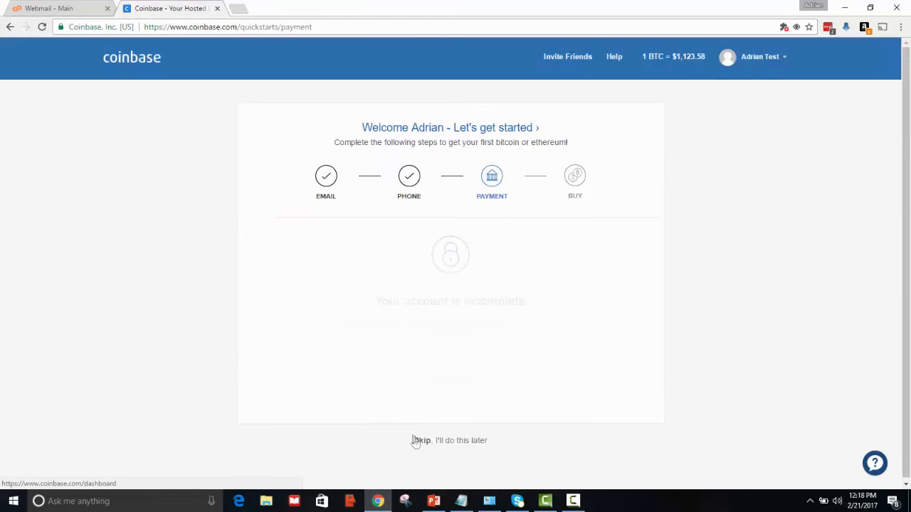
click(454, 445)
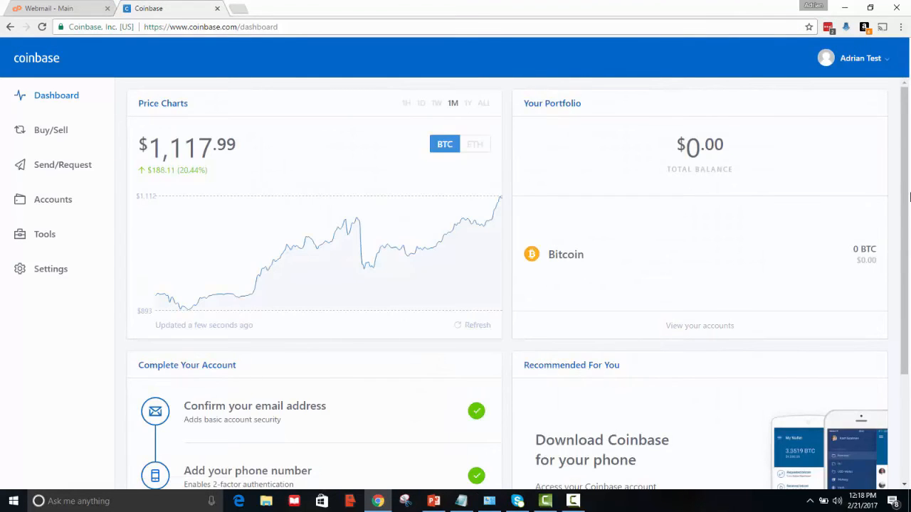
scroll(909, 196, down, 3)
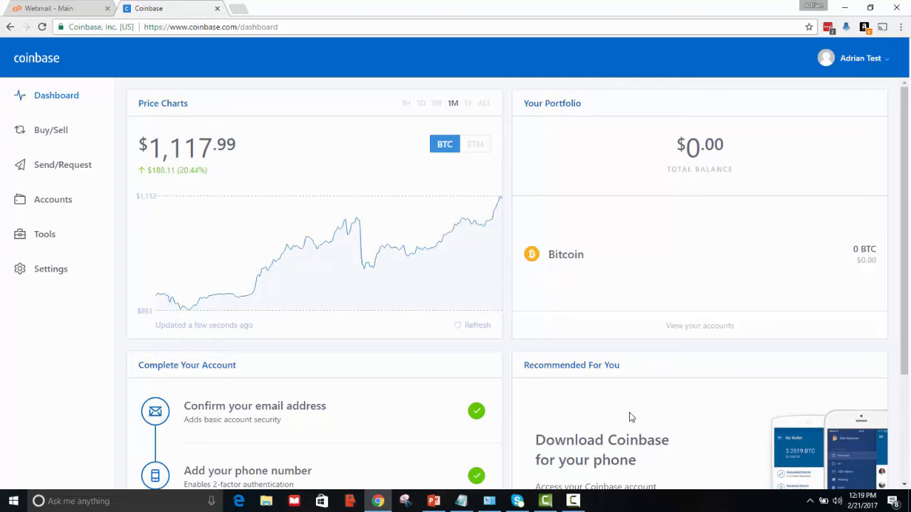
click(572, 501)
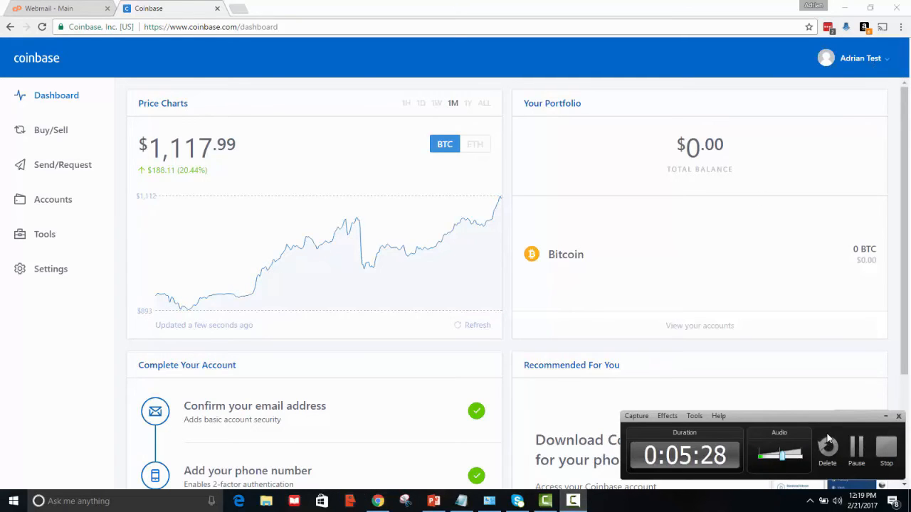
click(855, 447)
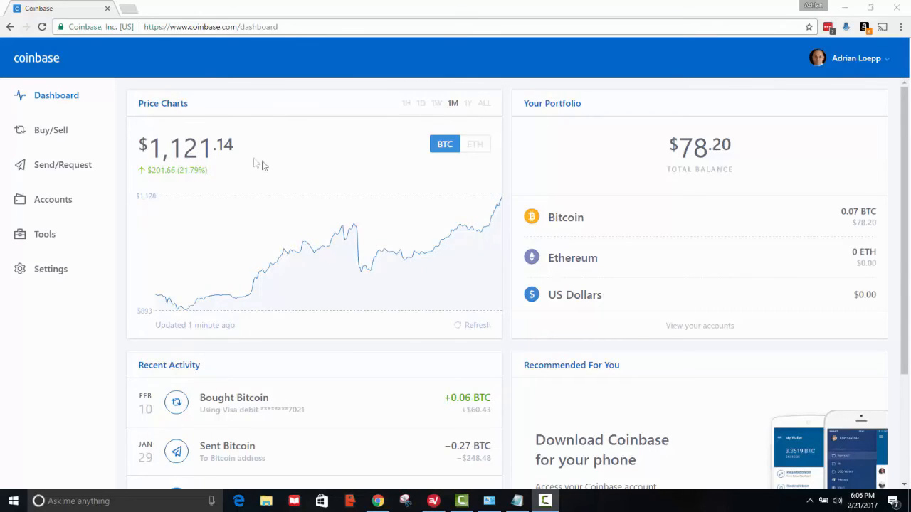
scroll(266, 165, down, 3)
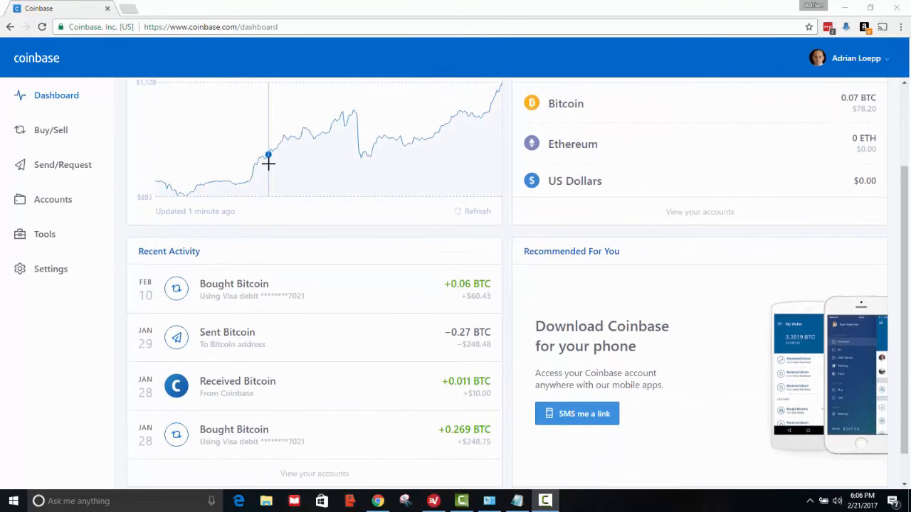
scroll(269, 163, up, 3)
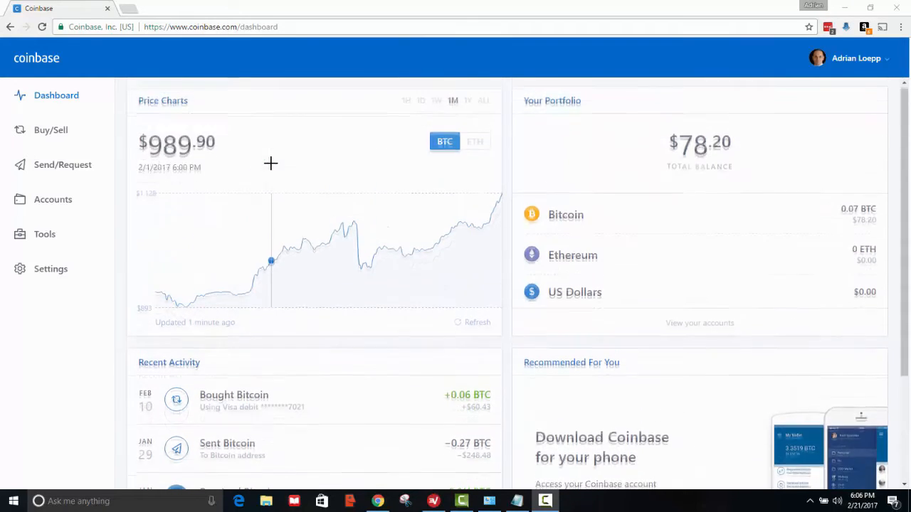
- Start a Bitcoin purchase on Buy/Sell and look at adding a new payment method
click(50, 138)
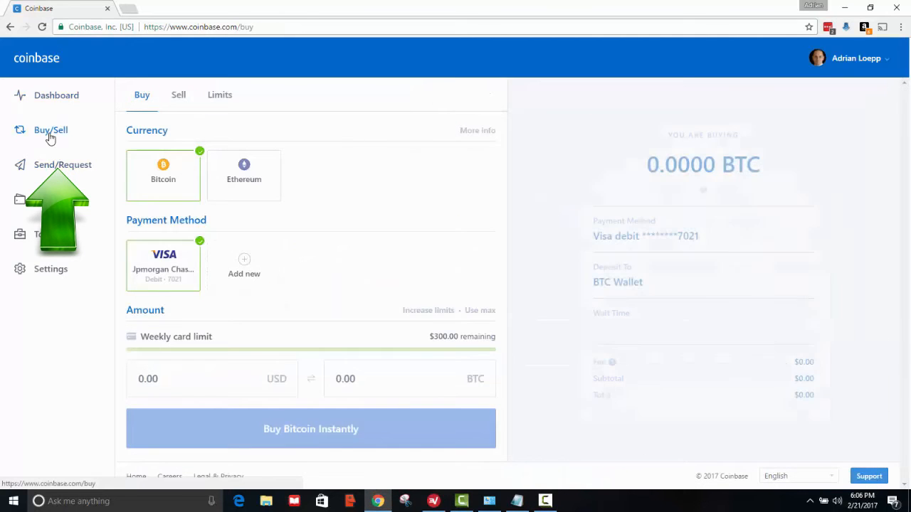
click(163, 184)
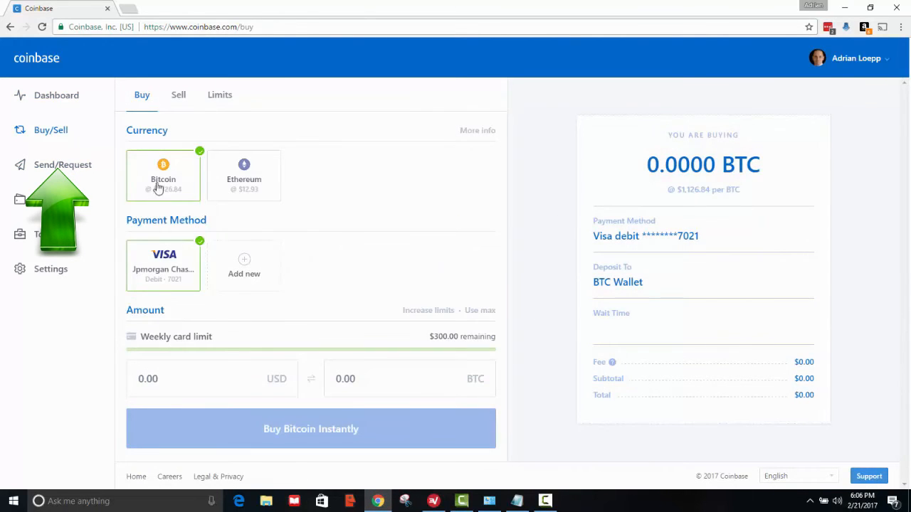
click(246, 270)
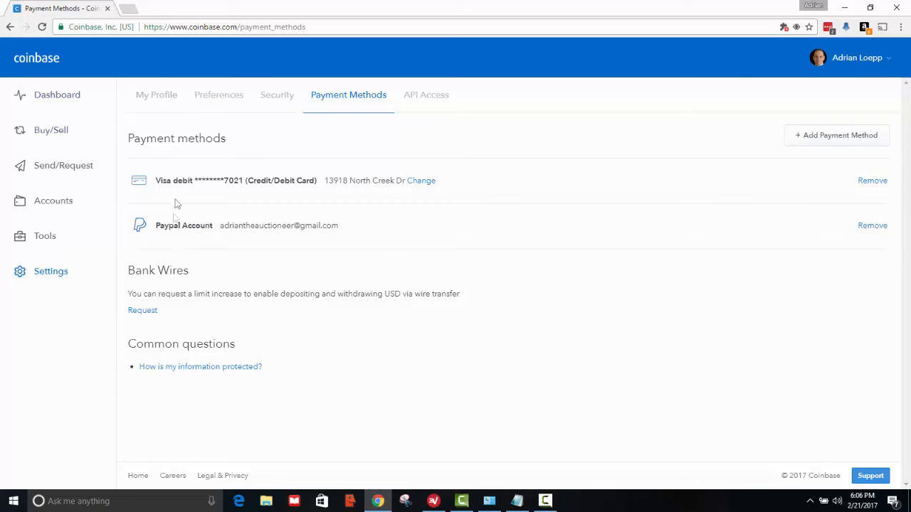
- Return to the buy page, note the $300.00 weekly card limit, and open Increase limits
click(7, 25)
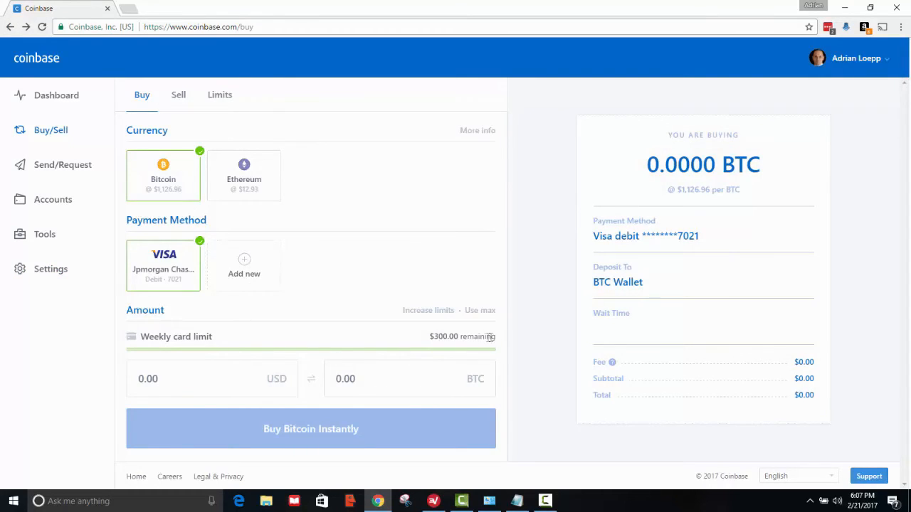
drag(498, 341, 428, 338)
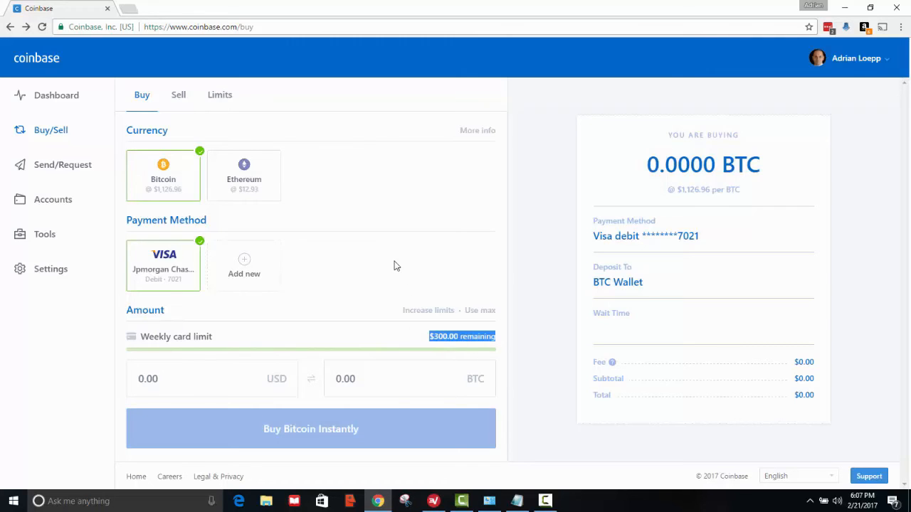
click(425, 316)
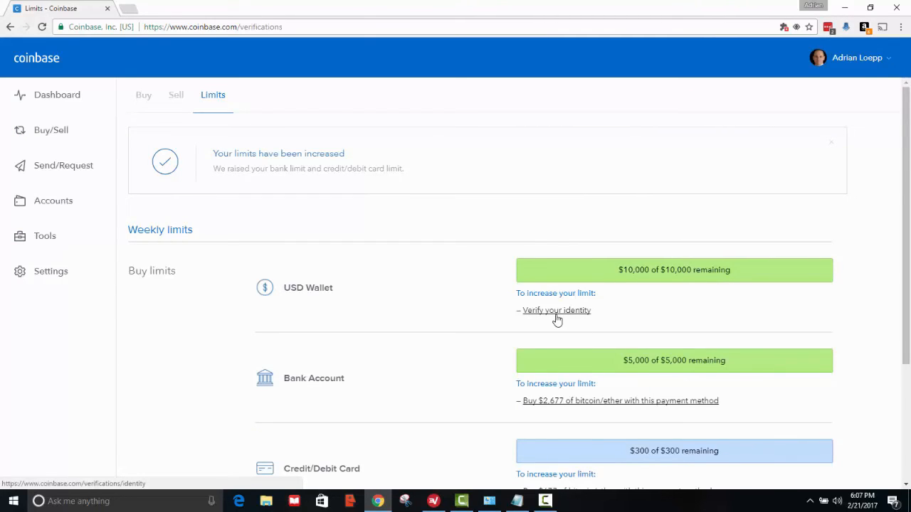
- Review the $10,000, $5,000 and $300 weekly limits, then return to Buy and recheck the card limit
scroll(492, 315, down, 3)
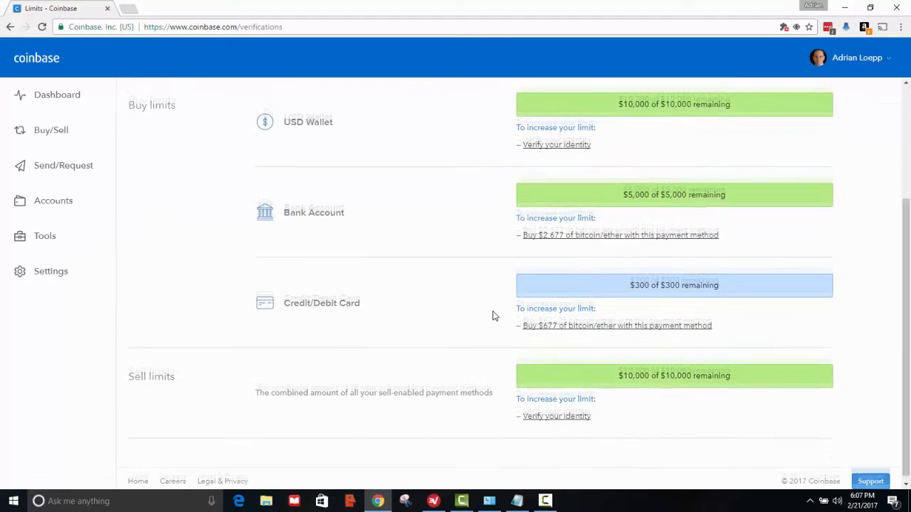
scroll(492, 315, up, 3)
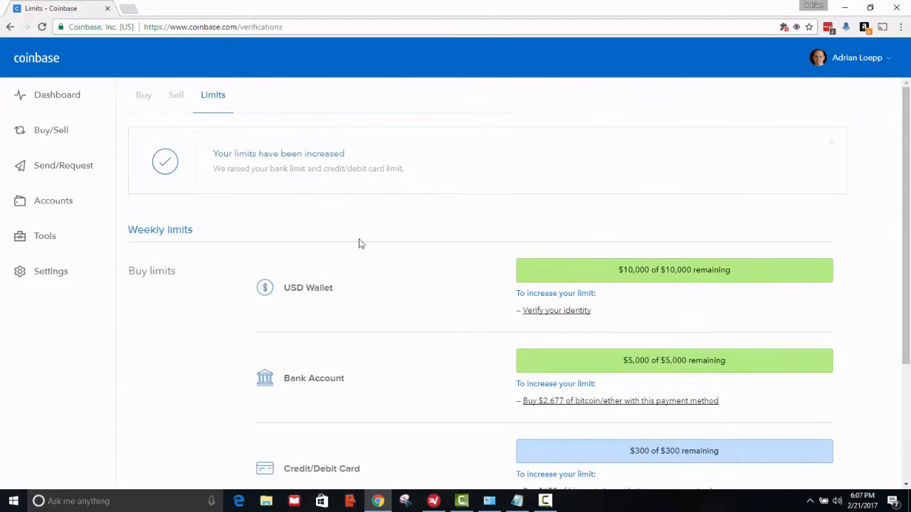
click(10, 26)
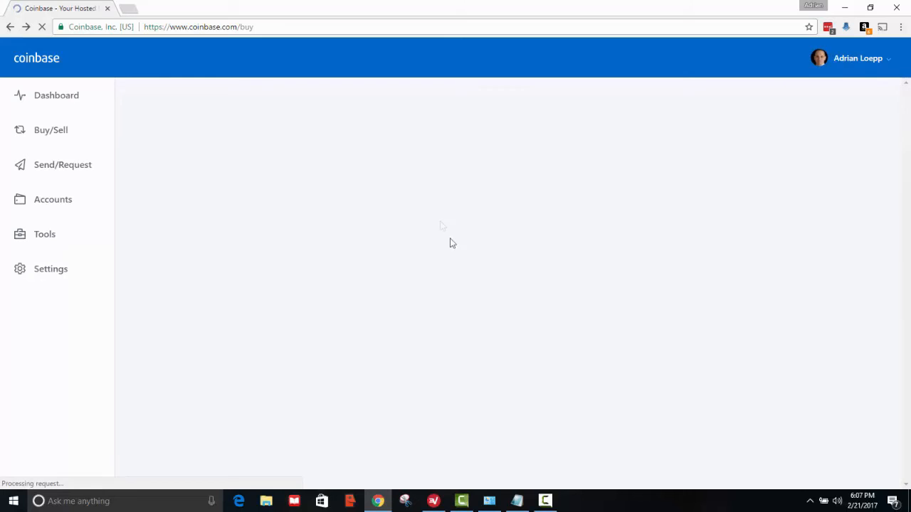
drag(485, 337, 438, 331)
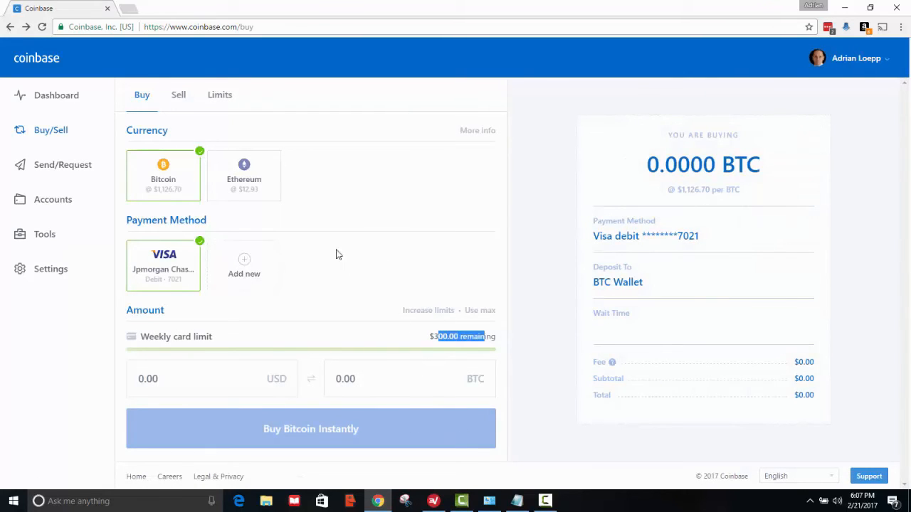
click(169, 183)
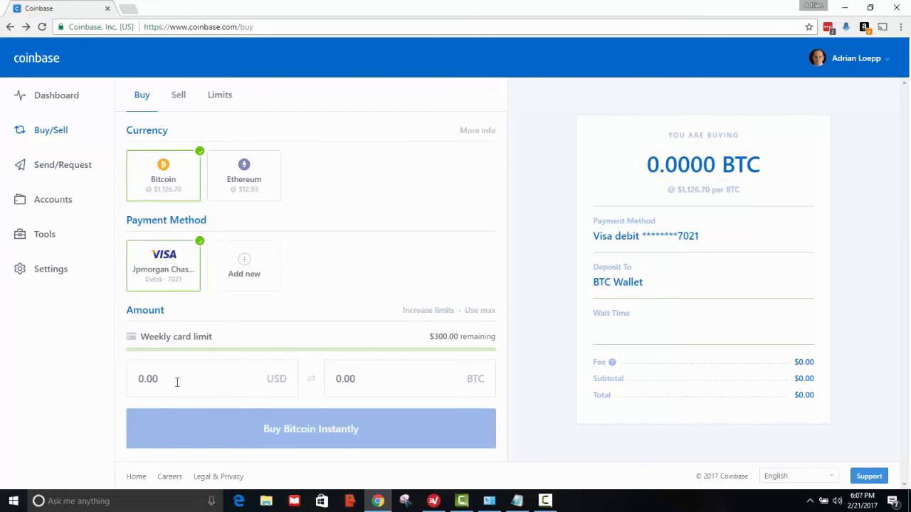
click(240, 388)
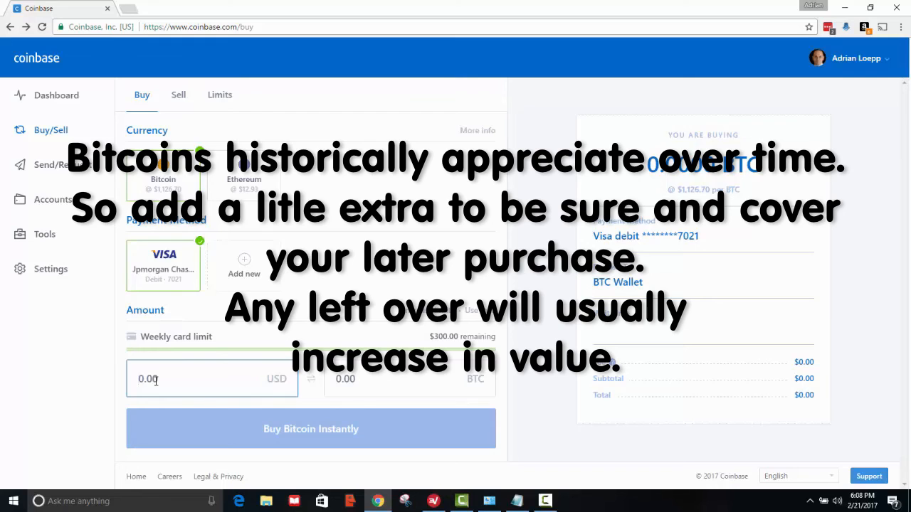
text(.1)
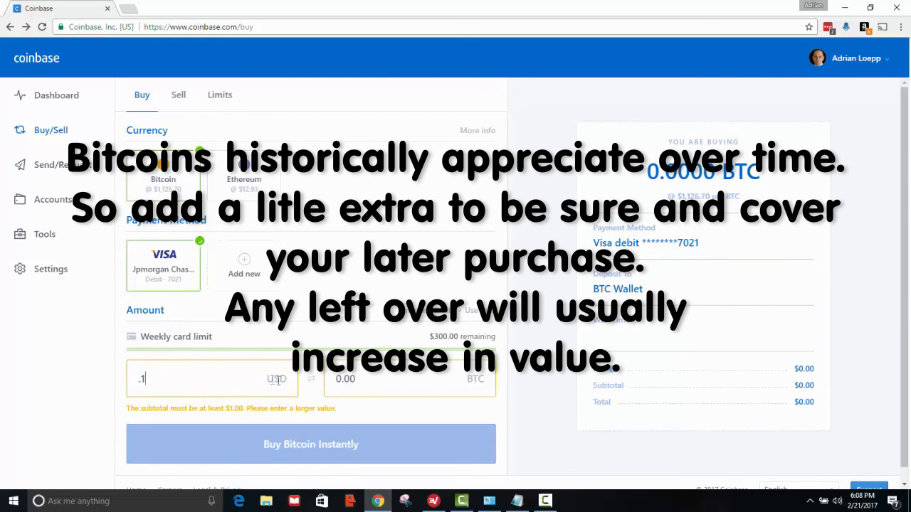
drag(177, 371, 63, 360)
key(BackSpace)
click(404, 391)
click(277, 381)
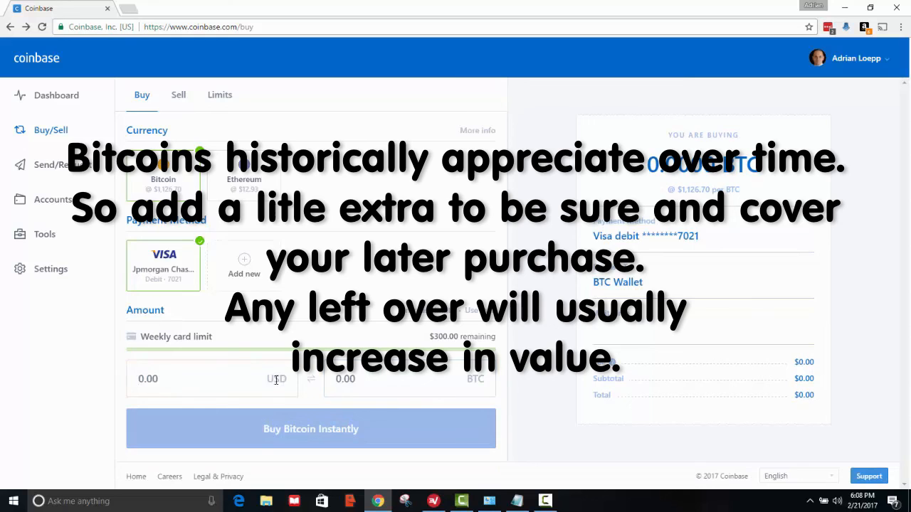
click(356, 381)
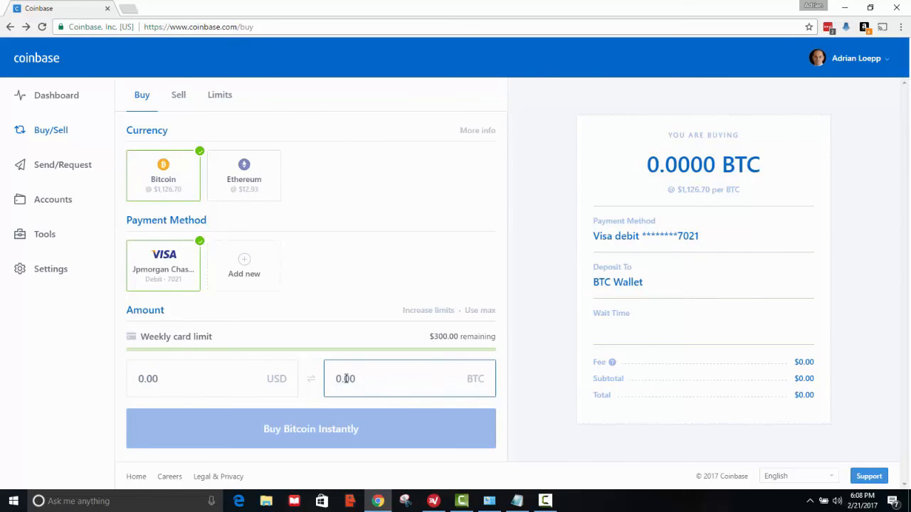
- Enter 0.105 BTC as the amount and submit it for the $122.92 confirmation
text(.1)
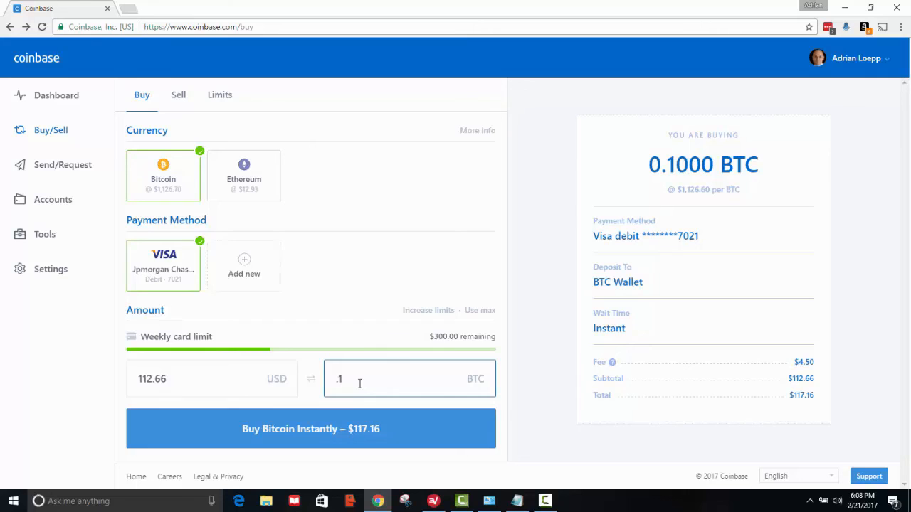
text(05)
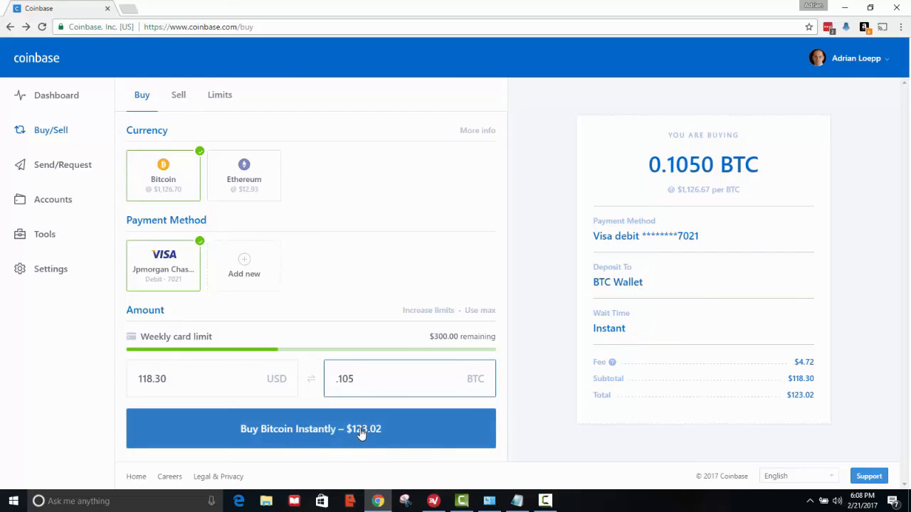
double_click(355, 378)
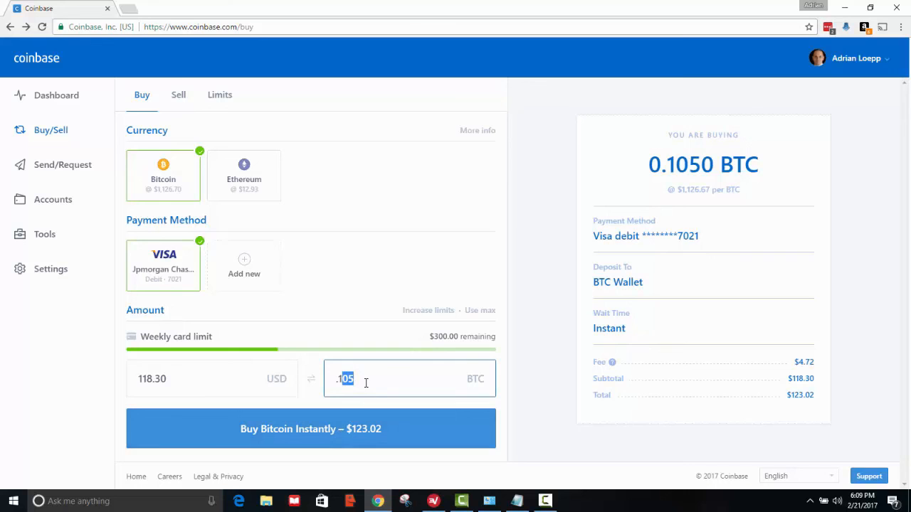
click(334, 438)
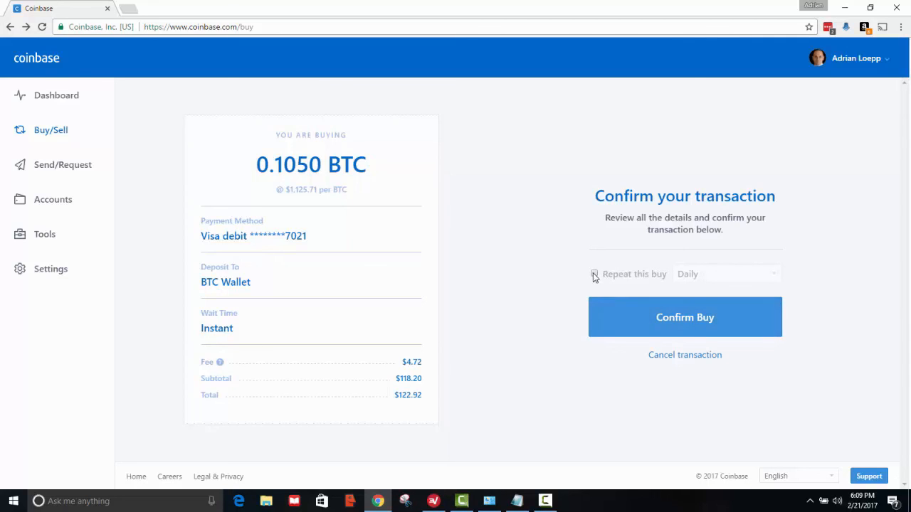
- Confirm the 0.105 BTC buy and check the dashboard shows 0.175 BTC worth $195.93
click(687, 320)
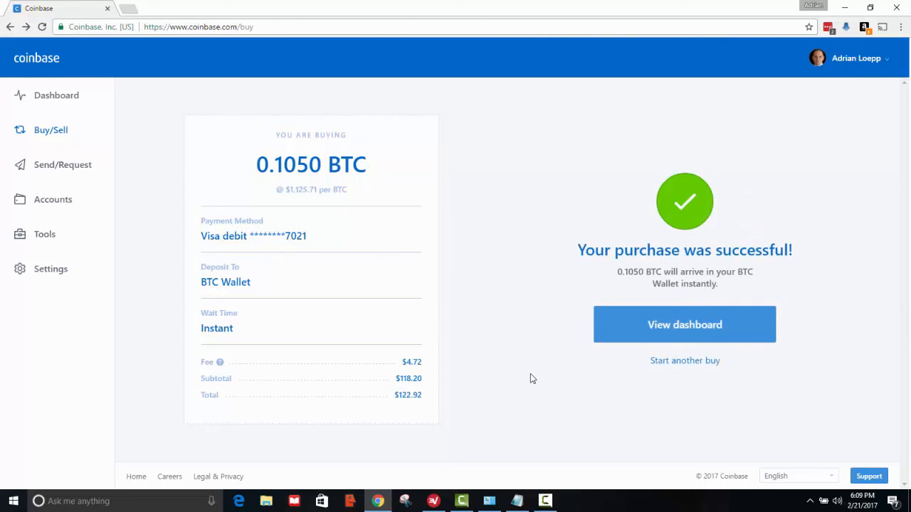
click(672, 339)
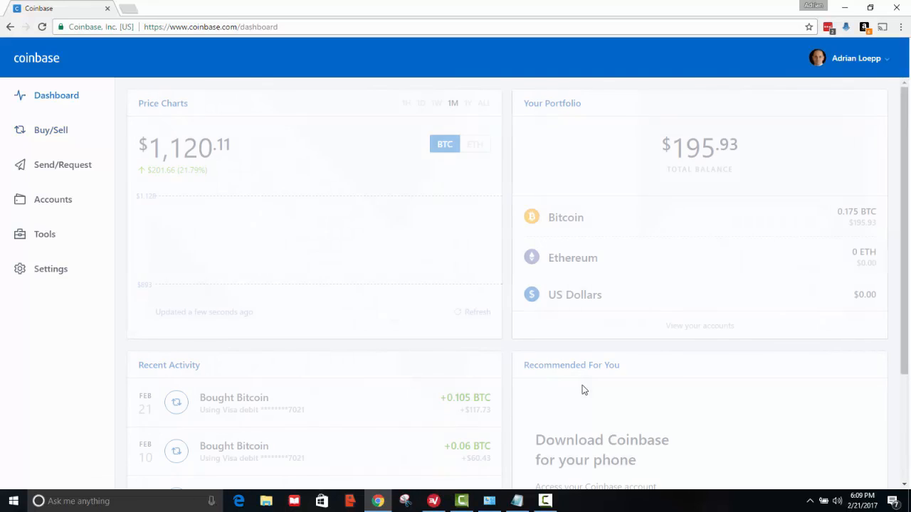